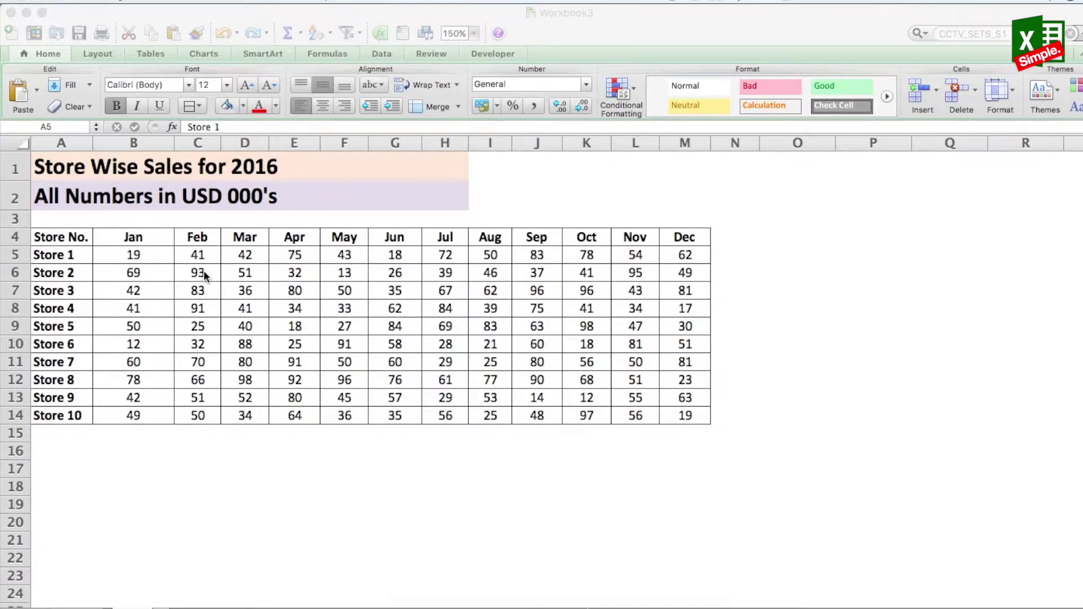
Step: Insert a new empty column before the Jan column
{"action": "left_click", "coordinate": [142, 238]}
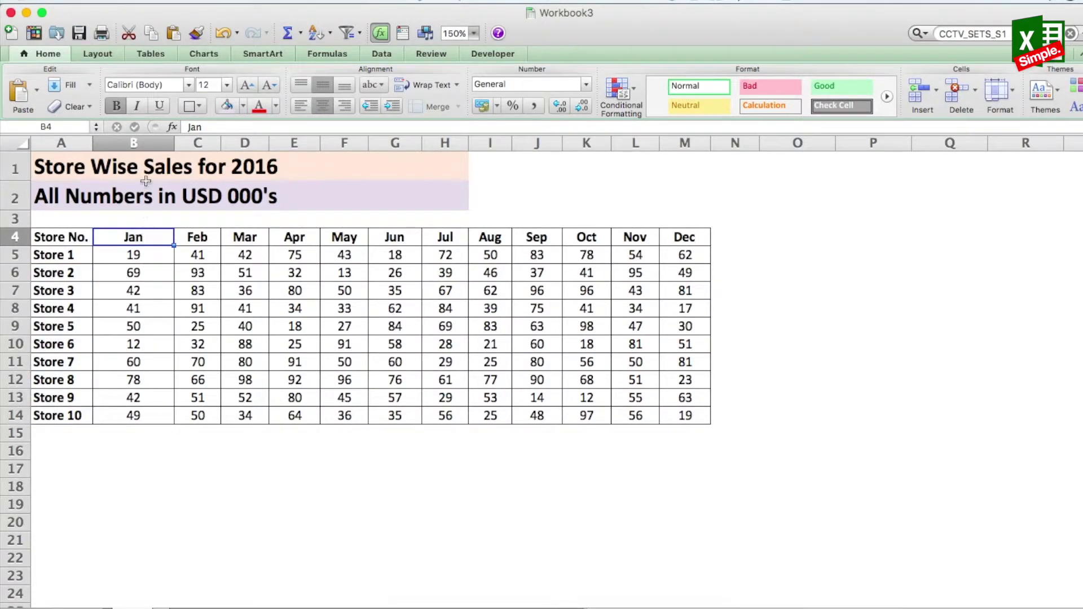
{"action": "left_click", "coordinate": [135, 143]}
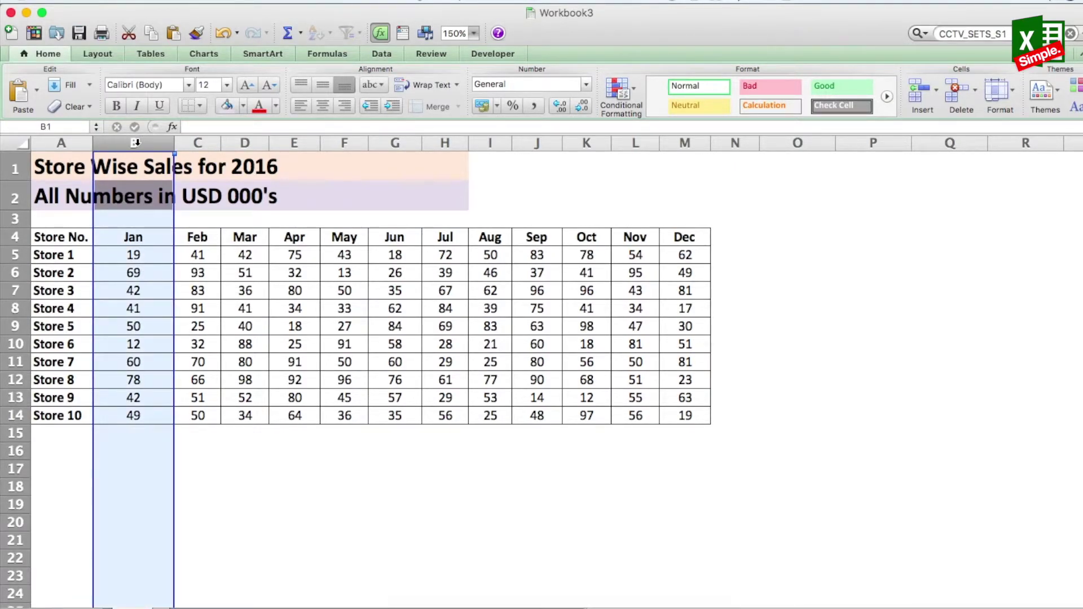
{"action": "right_click", "coordinate": [135, 143]}
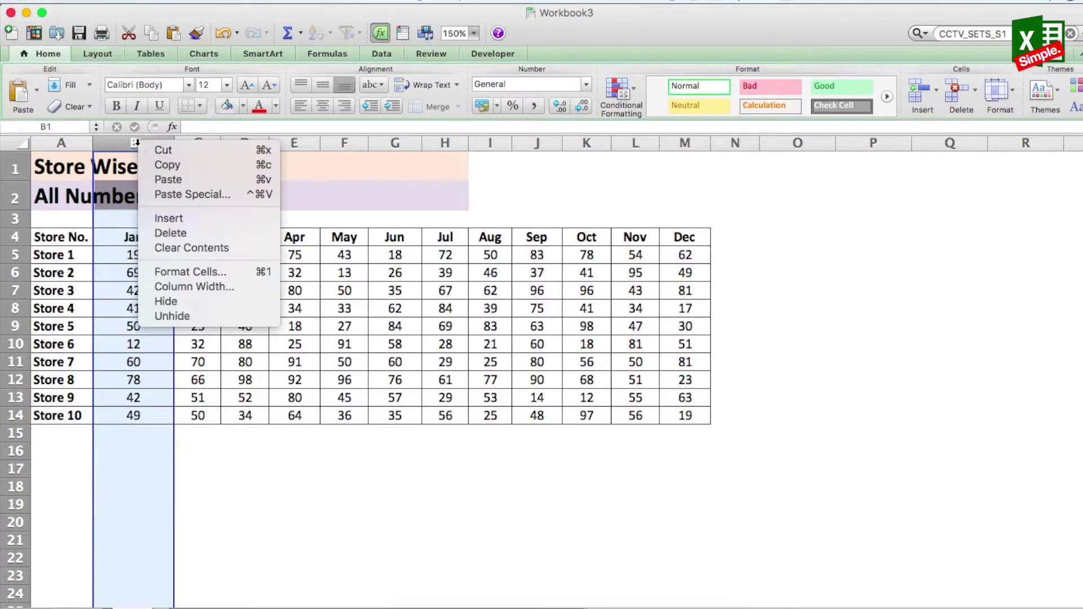
{"action": "left_click", "coordinate": [175, 220]}
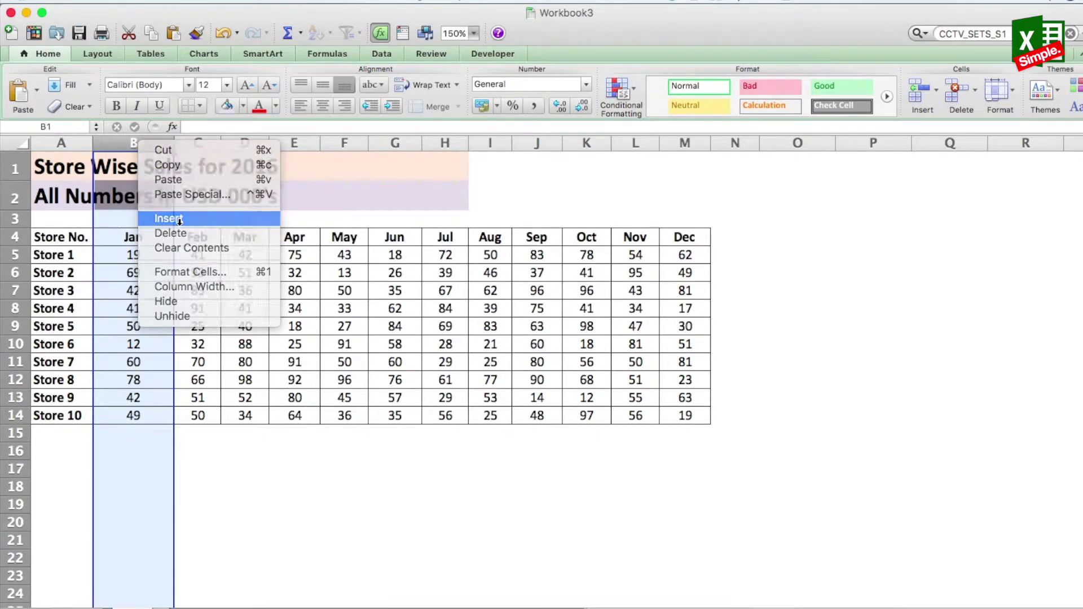
Step: Head the new column 'Sparkline' and bring up the Charts tools
{"action": "left_click", "coordinate": [130, 236]}
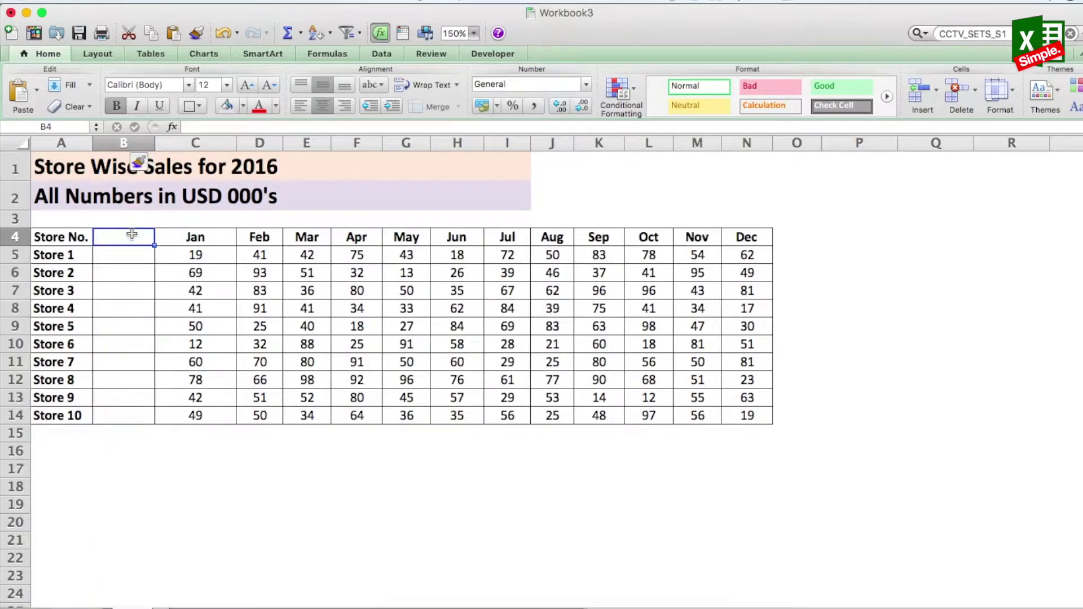
{"action": "type", "text": "Spa"}
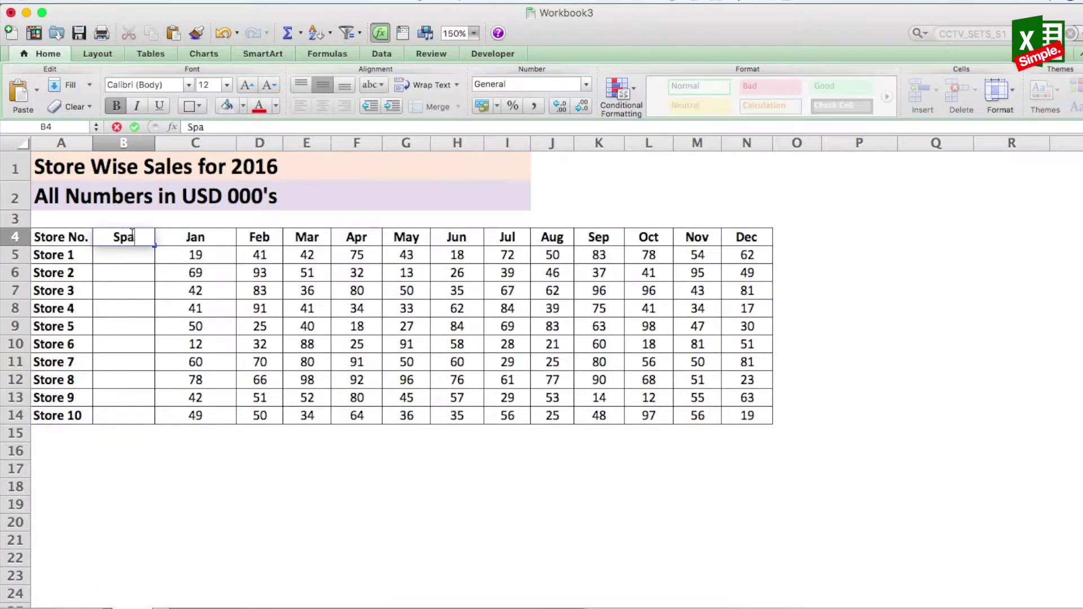
{"action": "type", "text": "rkline"}
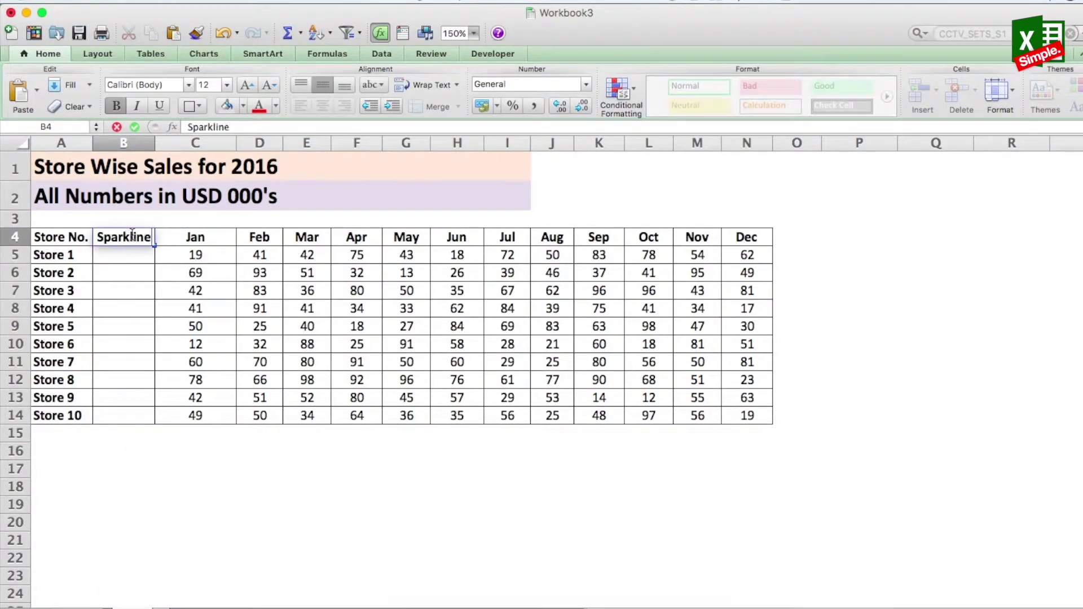
{"action": "key", "text": "Return"}
{"action": "left_click", "coordinate": [73, 255]}
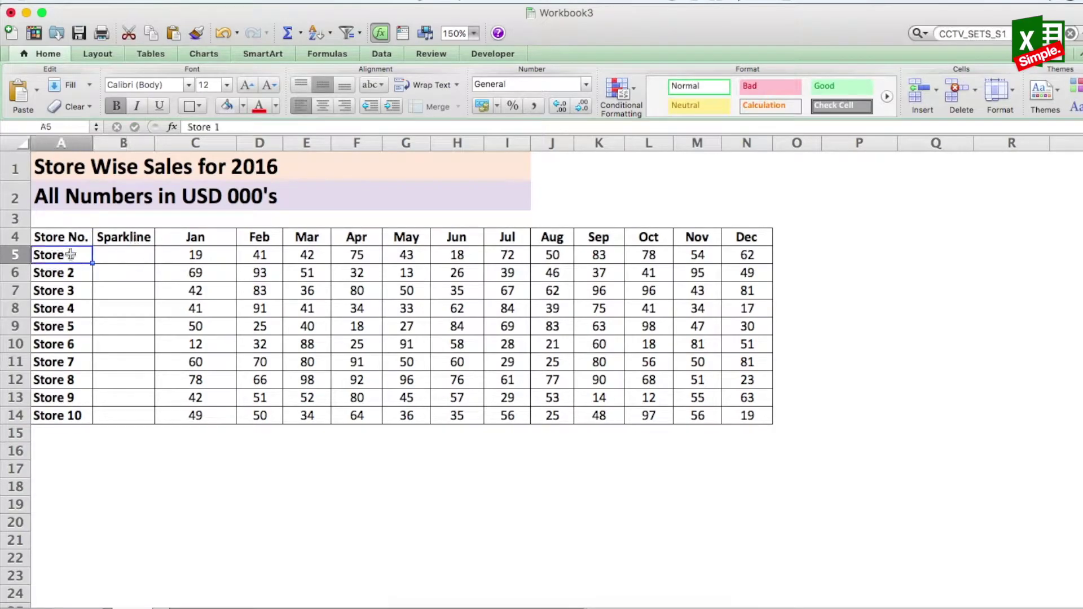
{"action": "left_click", "coordinate": [113, 257]}
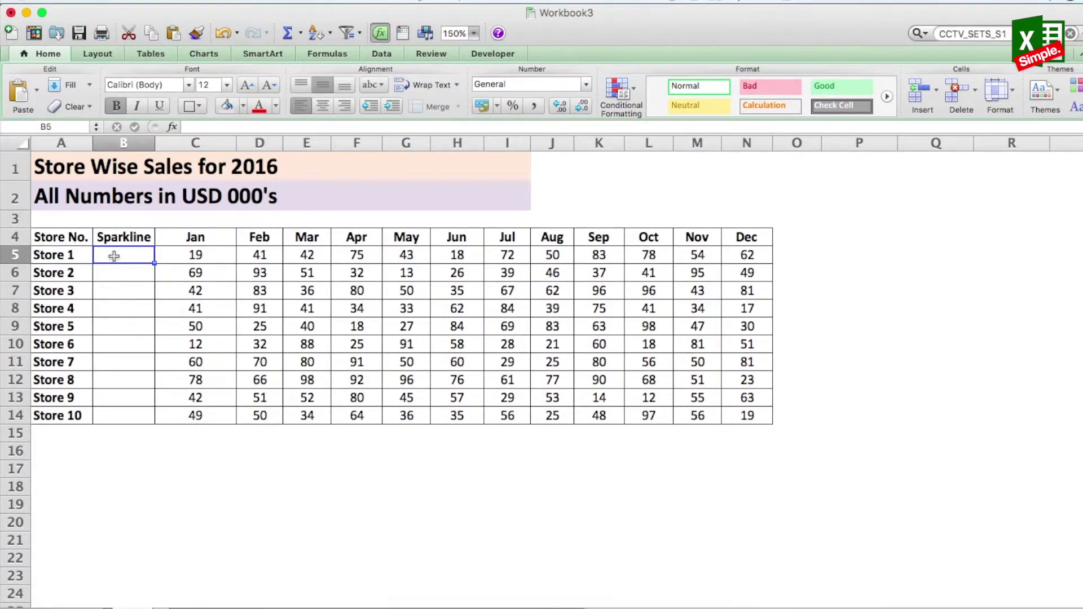
{"action": "left_click", "coordinate": [199, 55]}
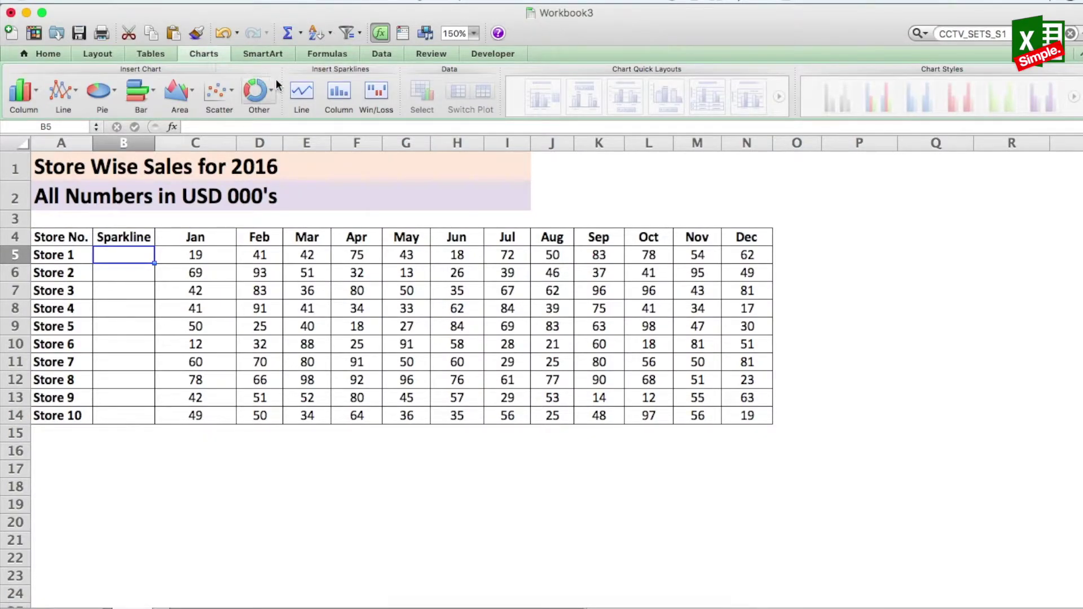
Step: Create a line sparkline in B5 from Store 1's Jan–Dec data range C5:N5
{"action": "left_click", "coordinate": [302, 91]}
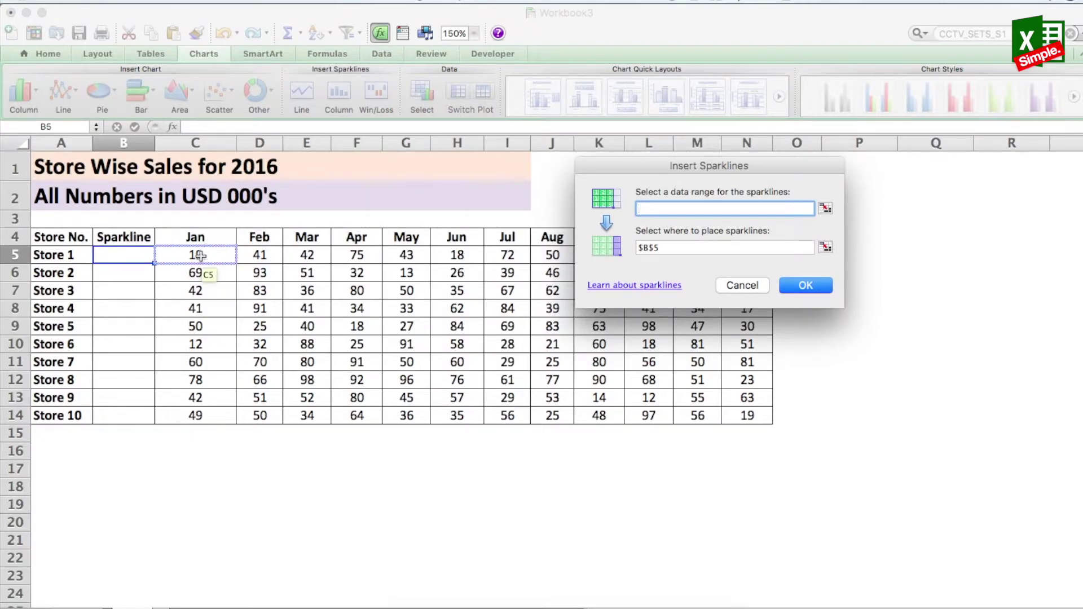
{"action": "left_click_drag", "start_coordinate": [197, 256], "coordinate": [632, 261]}
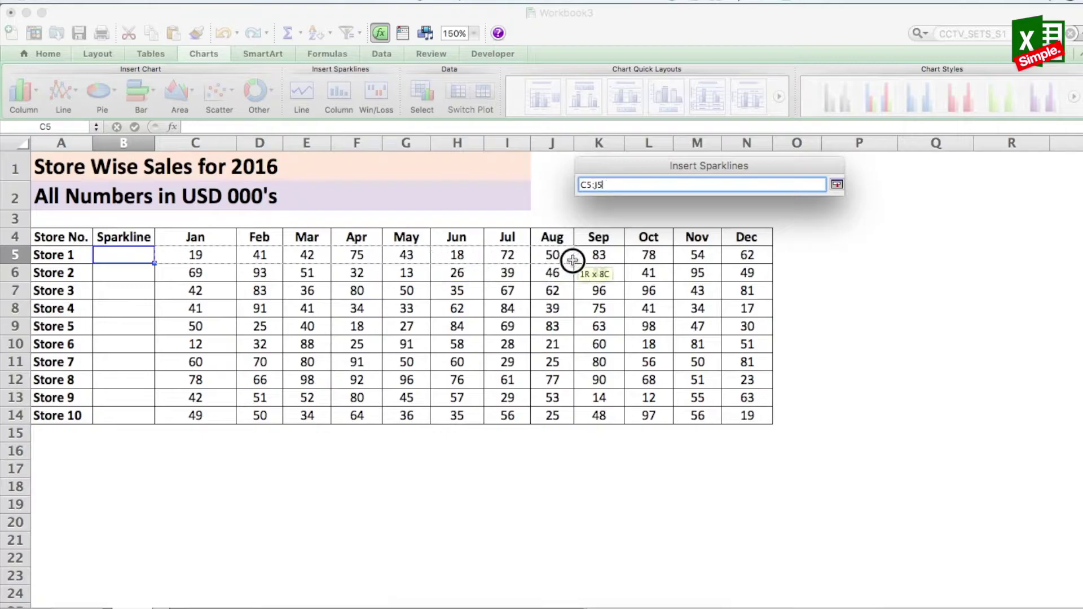
{"action": "left_click_drag", "start_coordinate": [632, 260], "coordinate": [633, 261]}
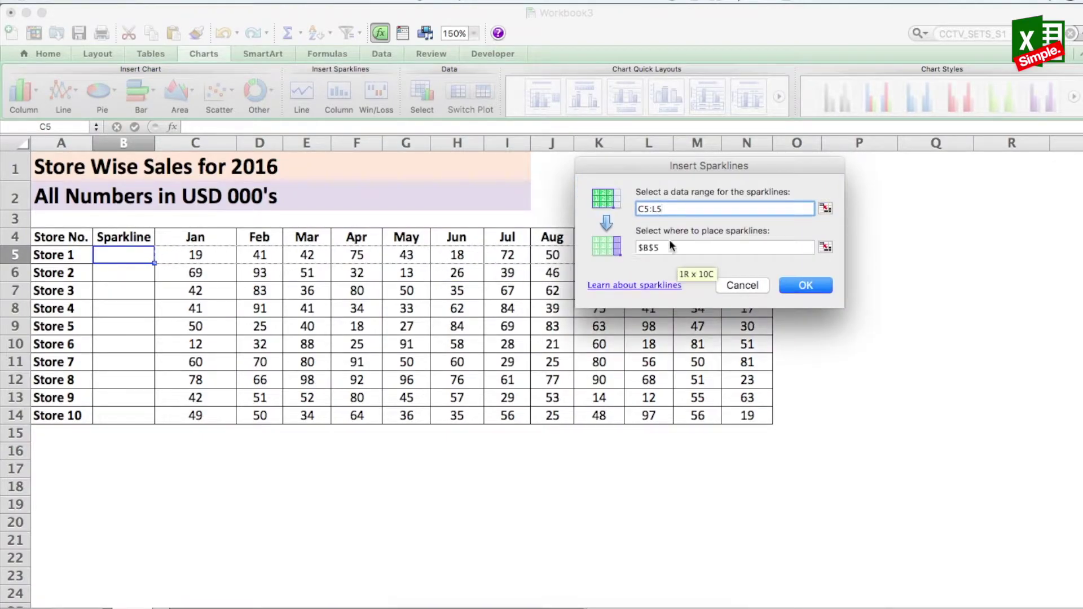
{"action": "left_click_drag", "start_coordinate": [195, 254], "coordinate": [732, 256]}
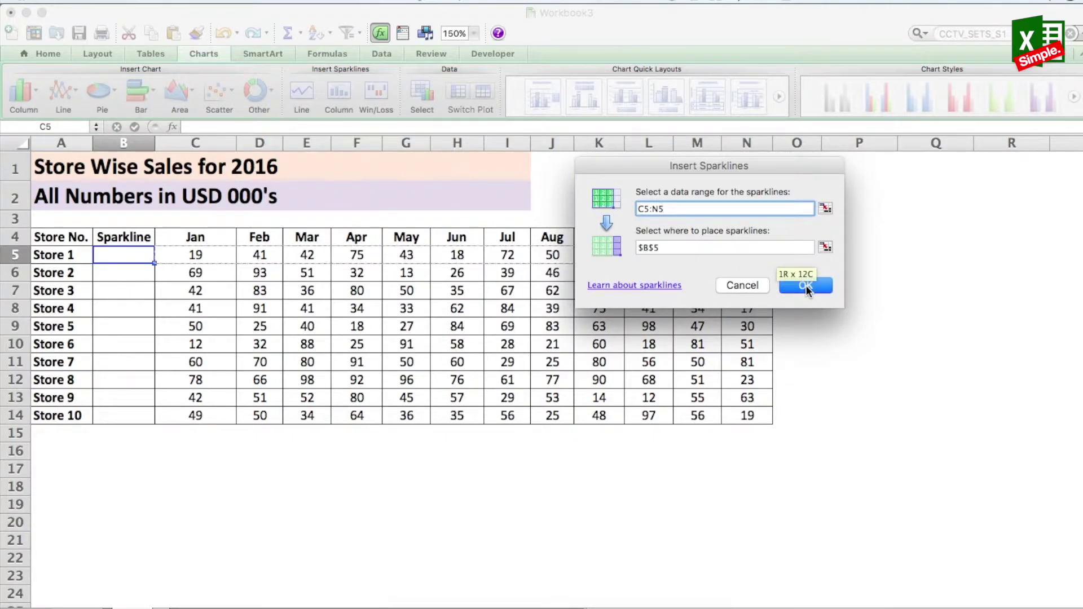
{"action": "left_click", "coordinate": [805, 285]}
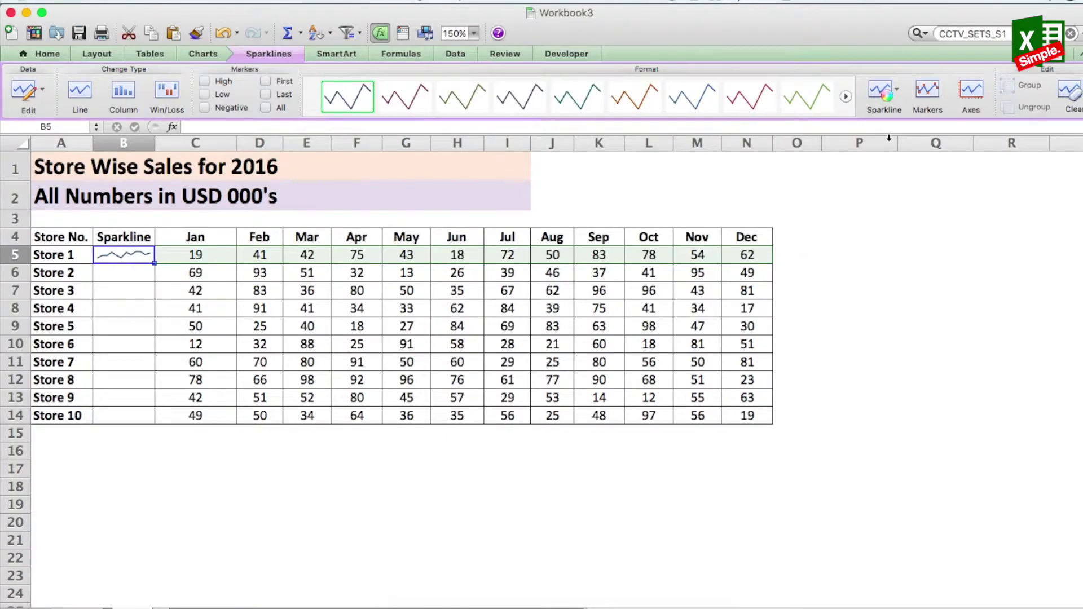
Step: Show markers on all points of Store 1's sparkline and reselect it for styling
{"action": "left_click", "coordinate": [926, 96]}
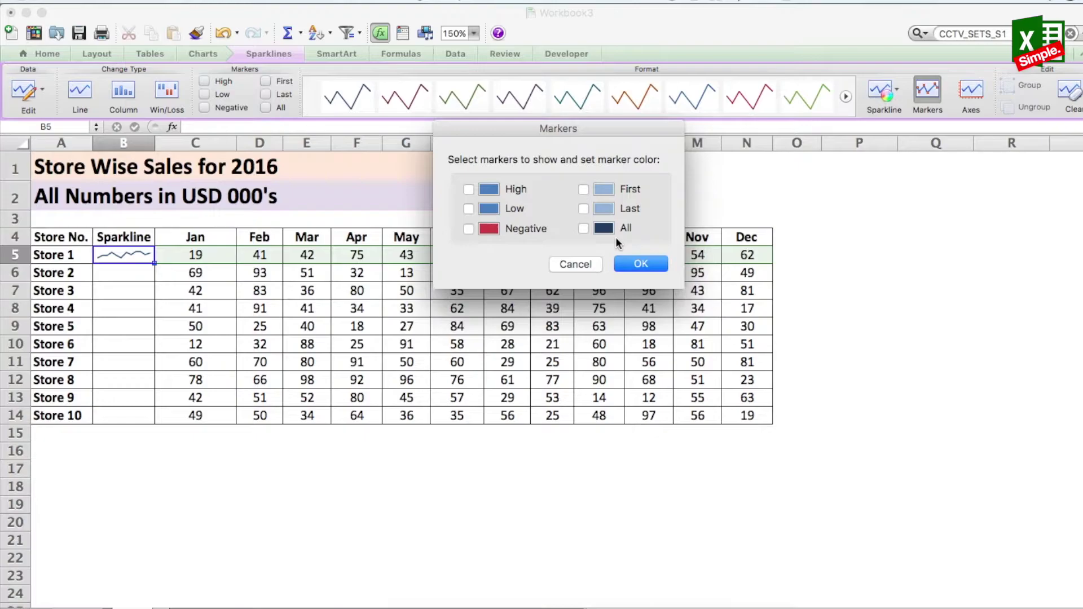
{"action": "left_click", "coordinate": [585, 229]}
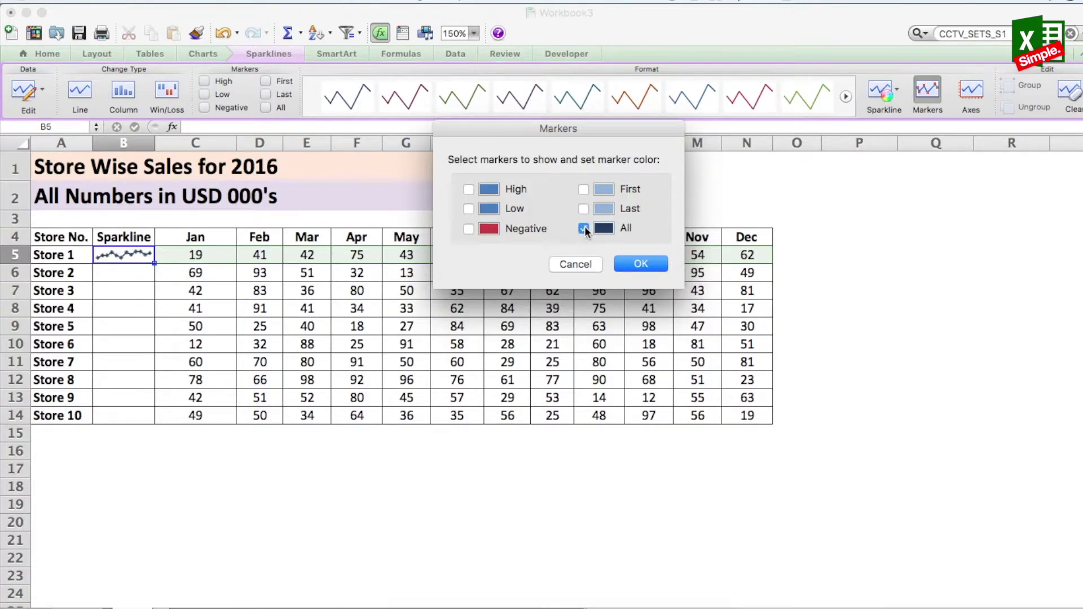
{"action": "left_click", "coordinate": [639, 266]}
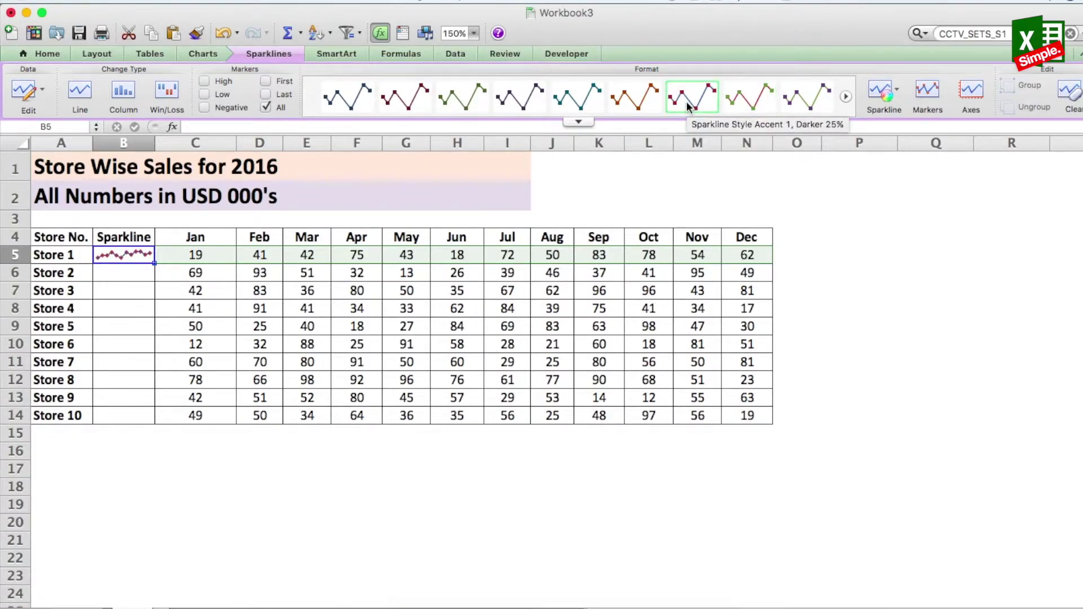
{"action": "left_click", "coordinate": [503, 326]}
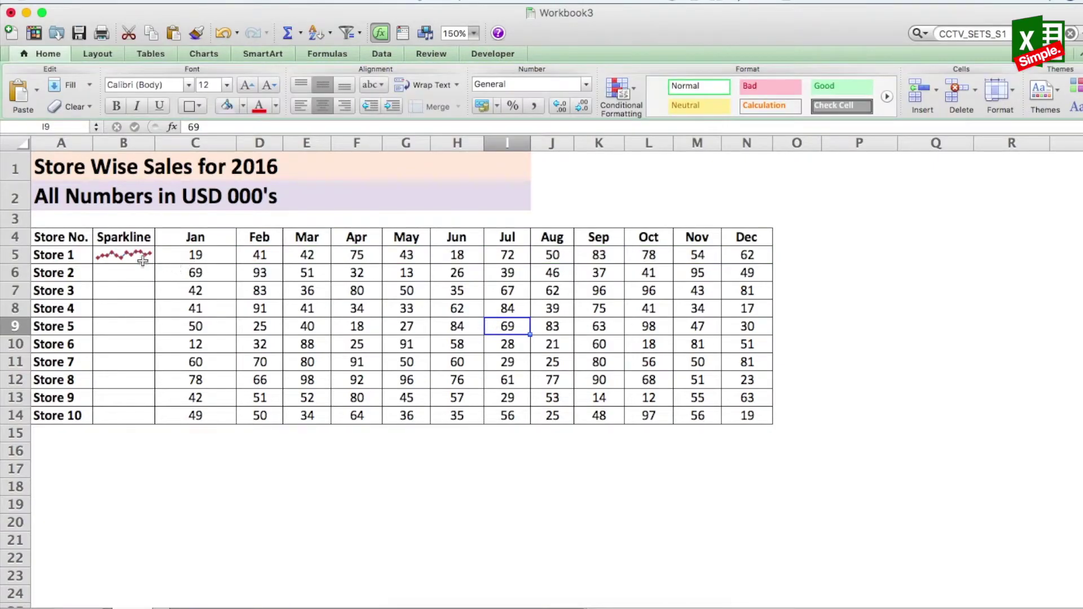
{"action": "left_click", "coordinate": [127, 259]}
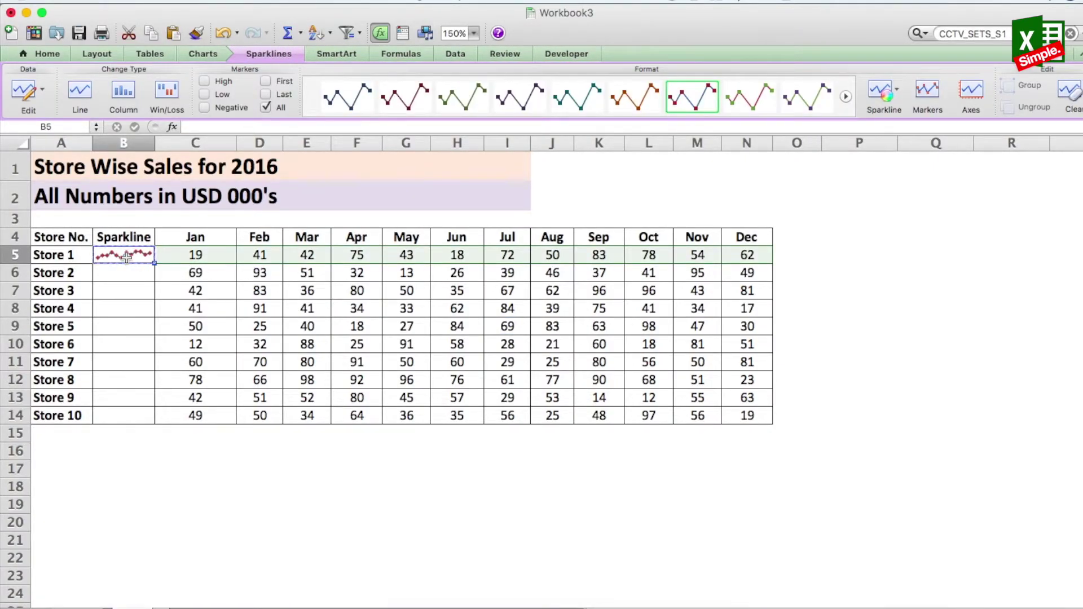
Step: Fill the sparkline down from B5 to B14 and widen column B to 18.50
{"action": "left_click_drag", "start_coordinate": [123, 272], "coordinate": [126, 409]}
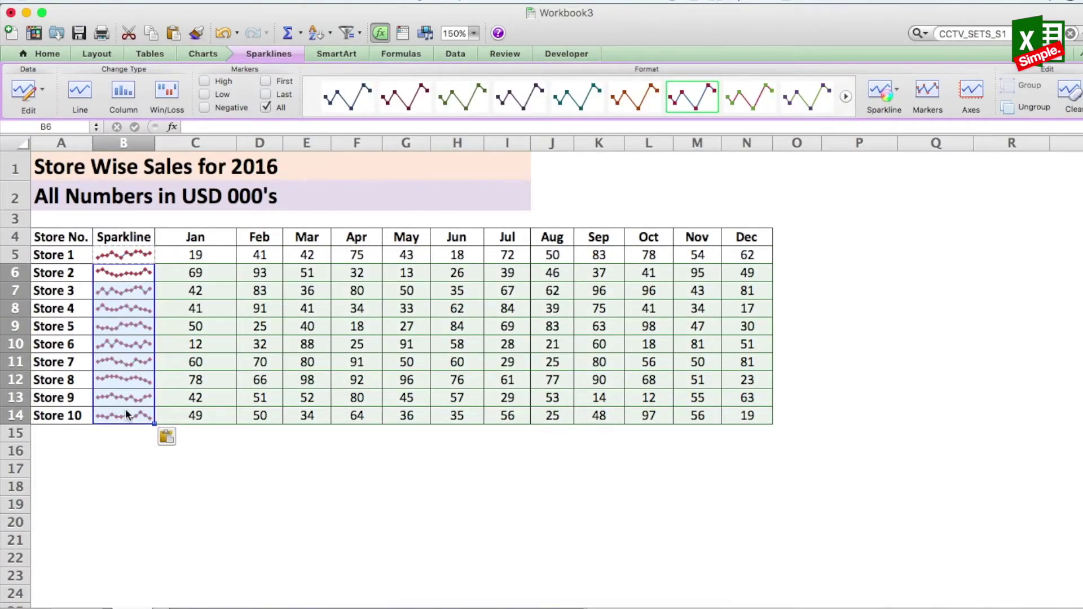
{"action": "left_click", "coordinate": [112, 438]}
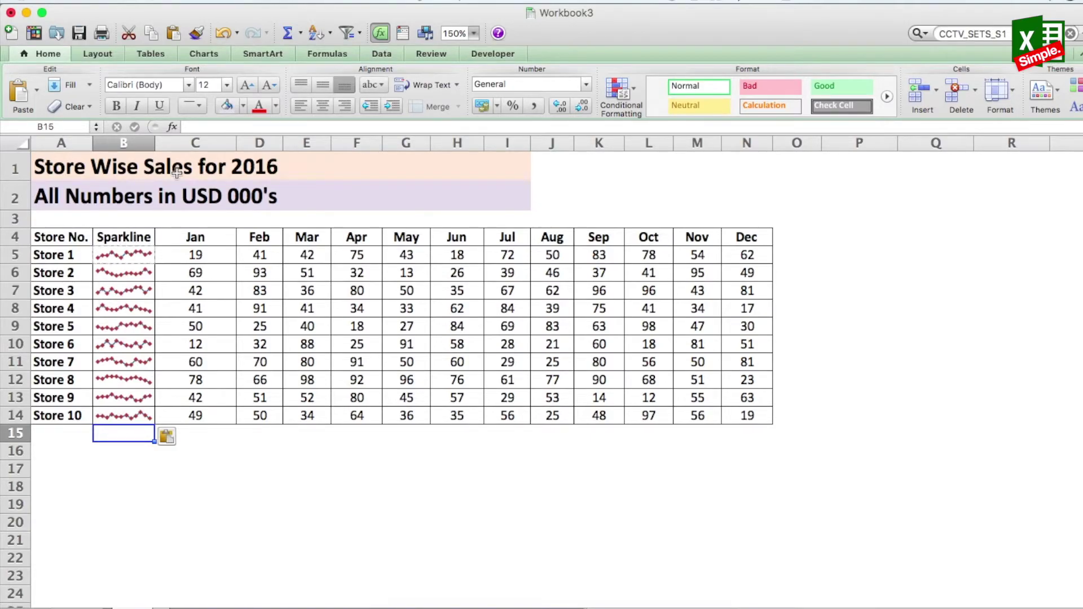
{"action": "left_click_drag", "start_coordinate": [155, 144], "coordinate": [228, 143]}
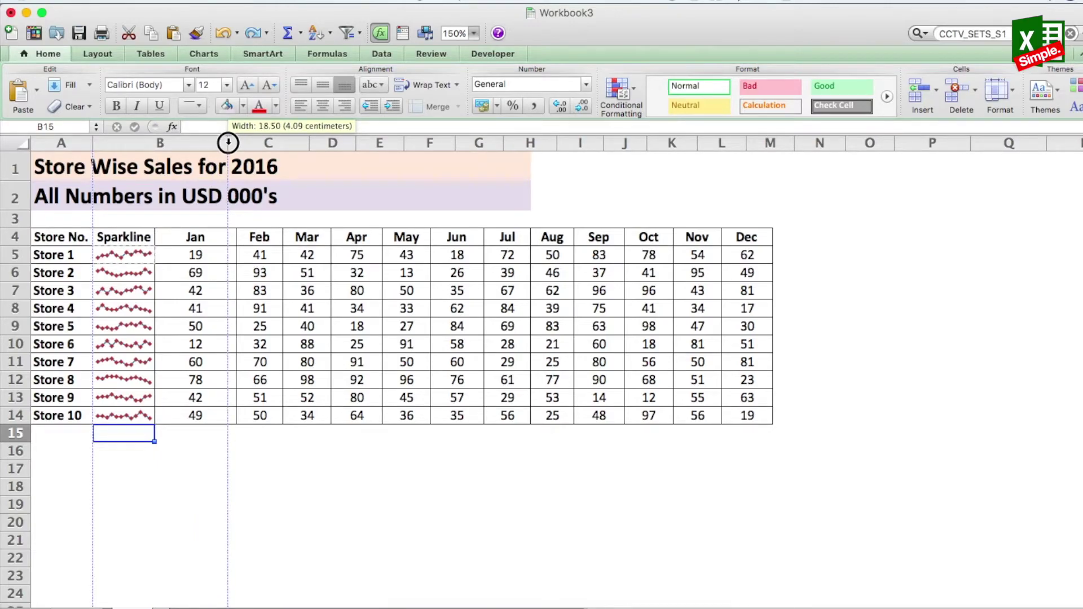
{"action": "left_click_drag", "start_coordinate": [228, 143], "coordinate": [228, 143]}
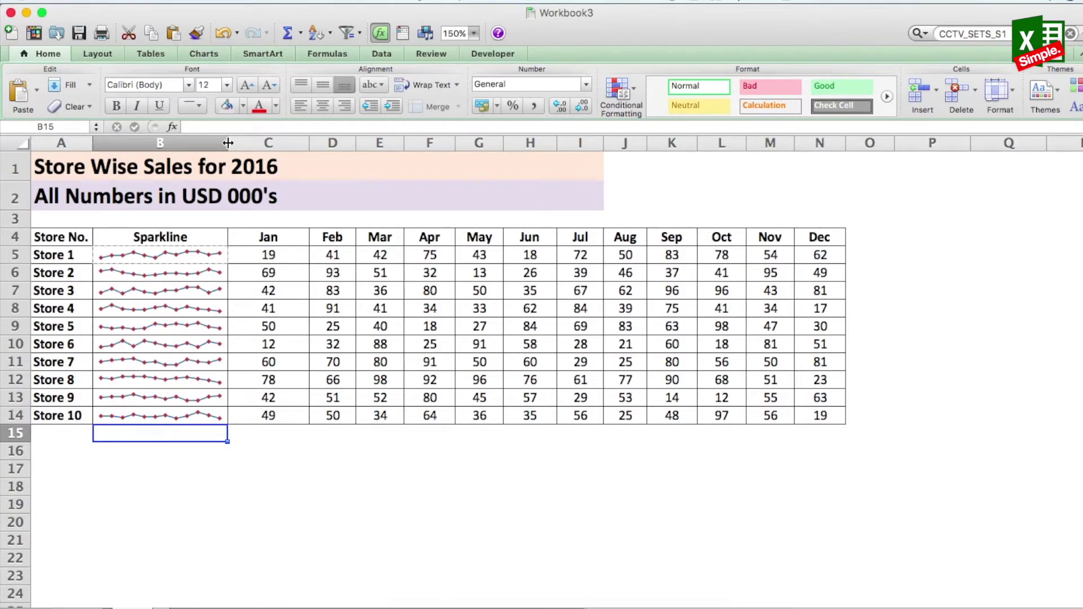
Step: Select Store 10's sparkline in B14 and show the Sparklines ribbon tools
{"action": "left_click", "coordinate": [166, 412]}
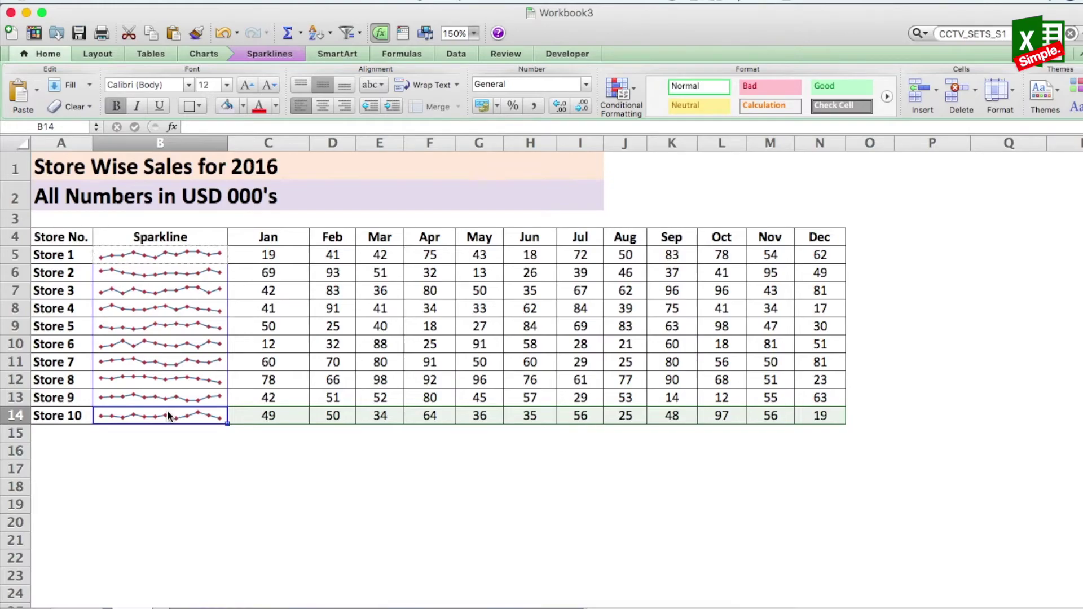
{"action": "left_click", "coordinate": [262, 54]}
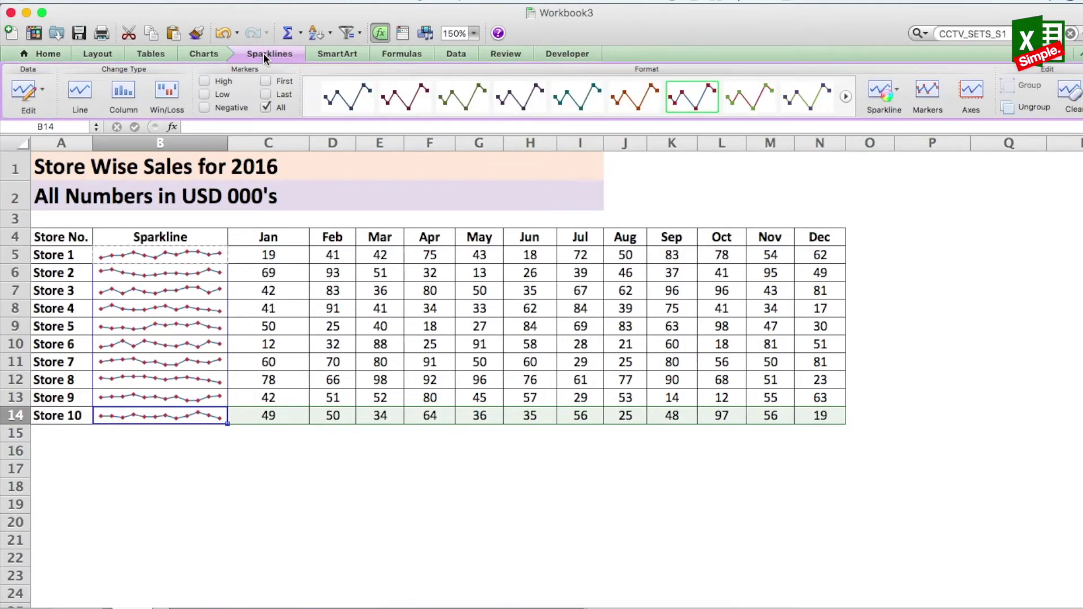